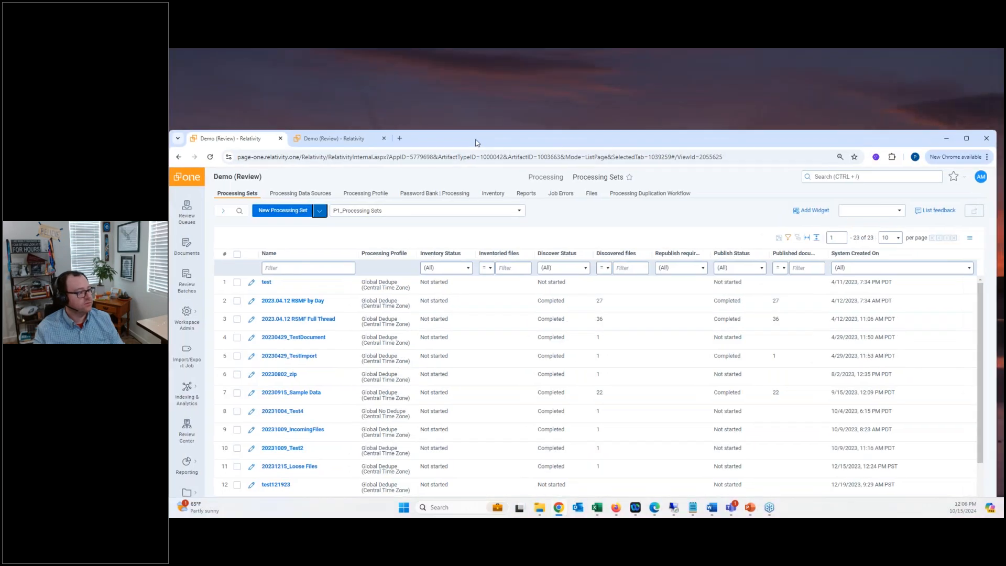
- Enlarge the browser window and bring up the prefilled Quick-Create Set(s) form for processing sets
double_click(476, 143)
click(321, 134)
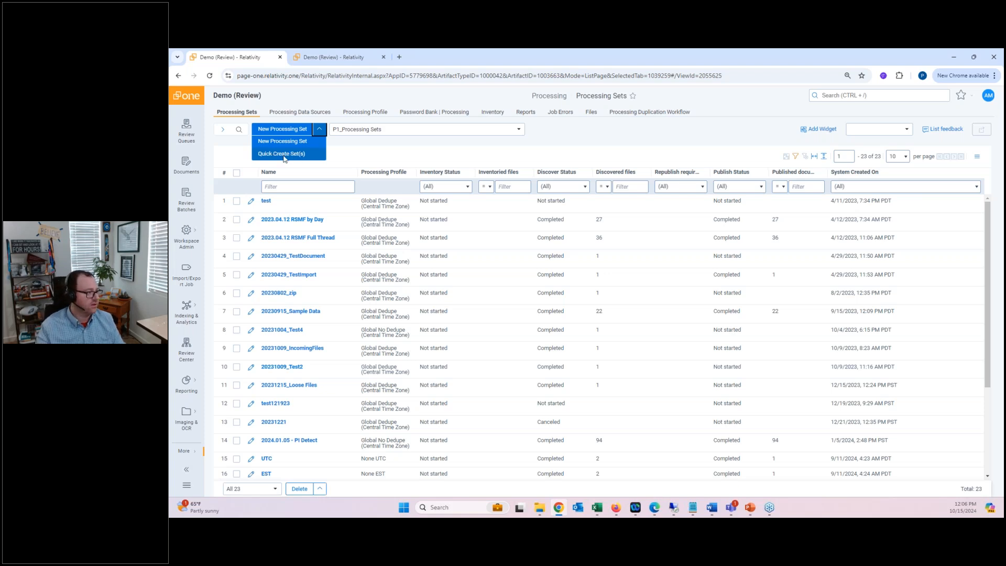
click(323, 62)
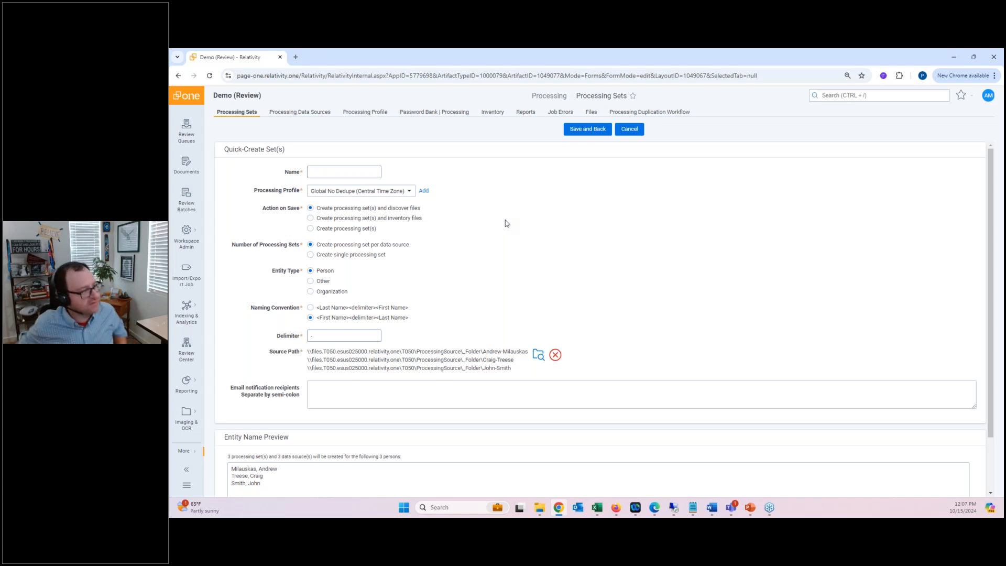
- Name the quick-create set 2024.10.15_CustodianData and assign it the Global Dedupe (Central Time Zone) processing profile
click(337, 173)
text(2024)
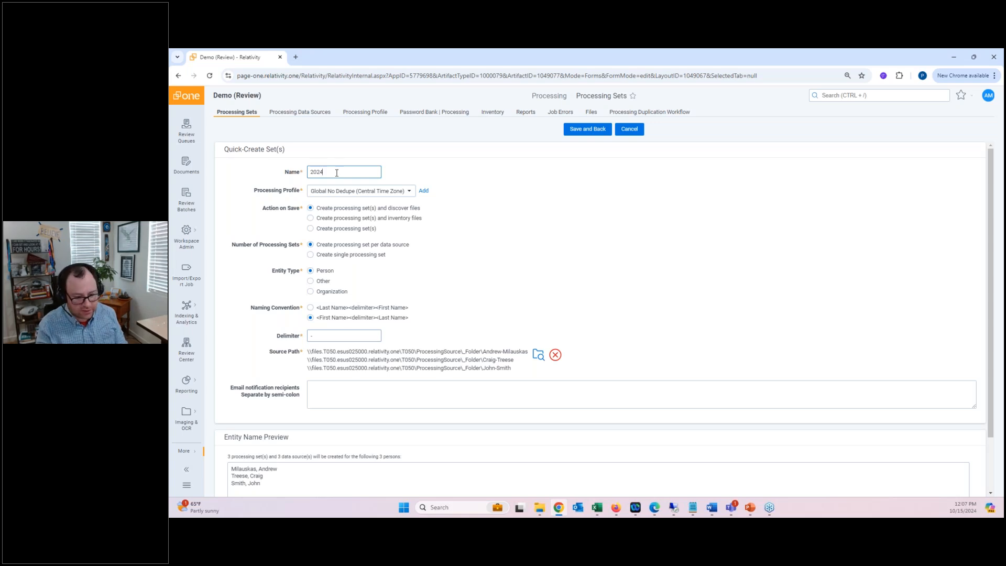
text(>10)
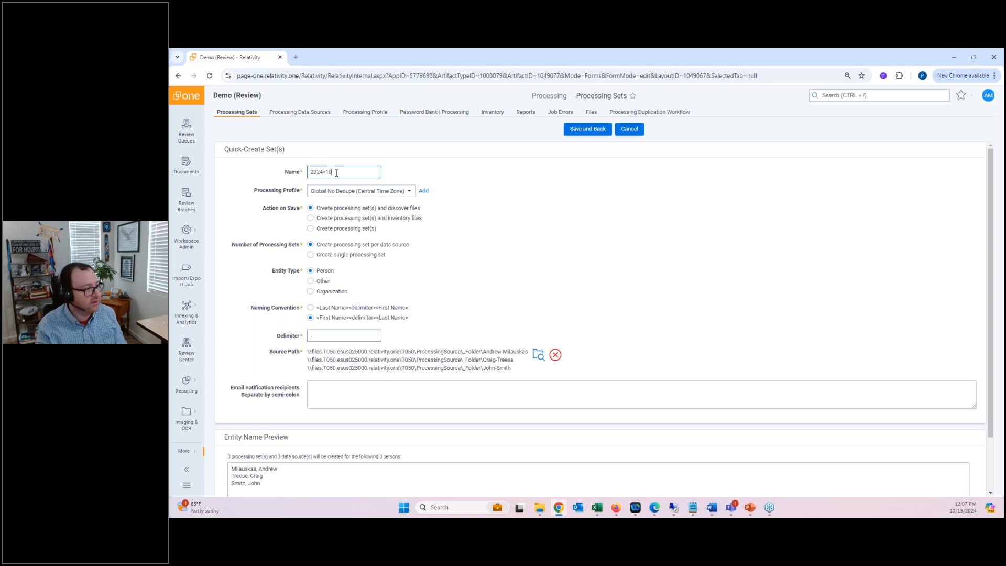
key(BackSpace)
key(BackSpace)
key(BackSpace)
text(.10.15)
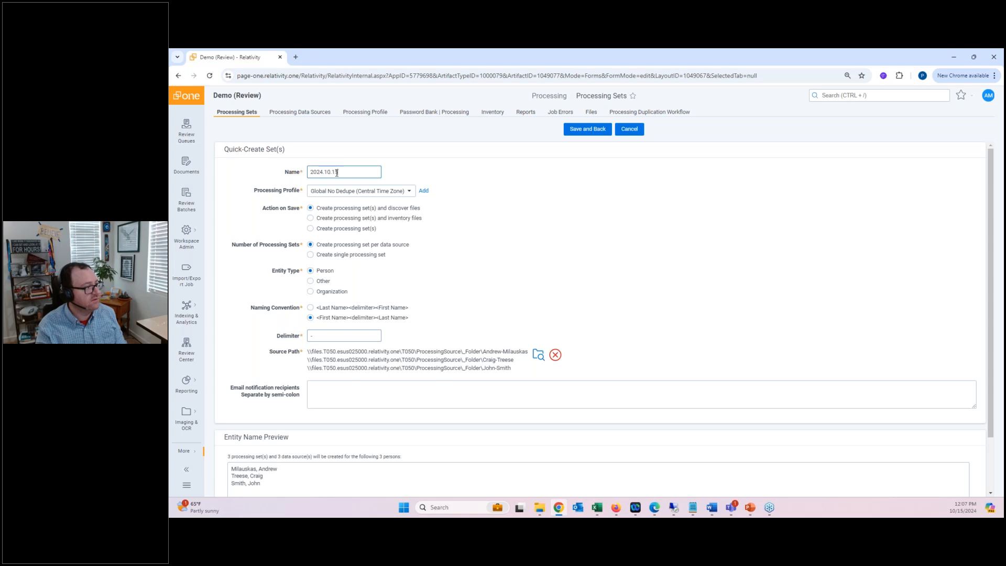
text(_Custodian)
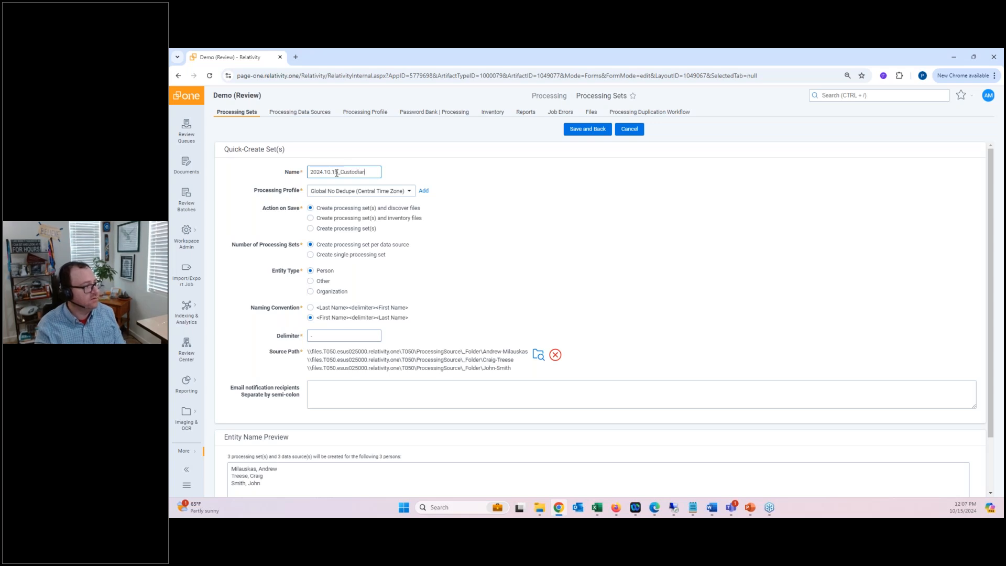
text(Data)
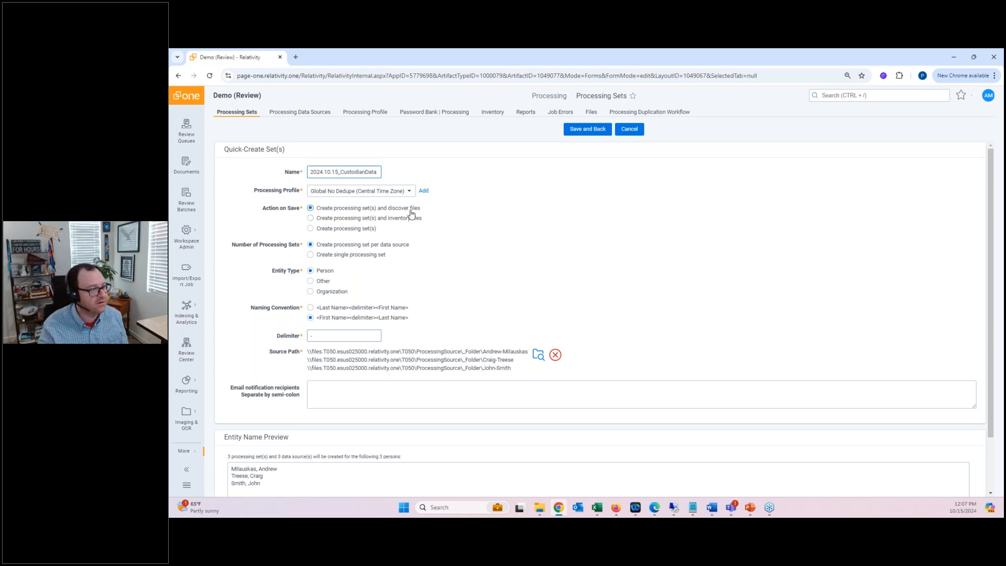
click(382, 192)
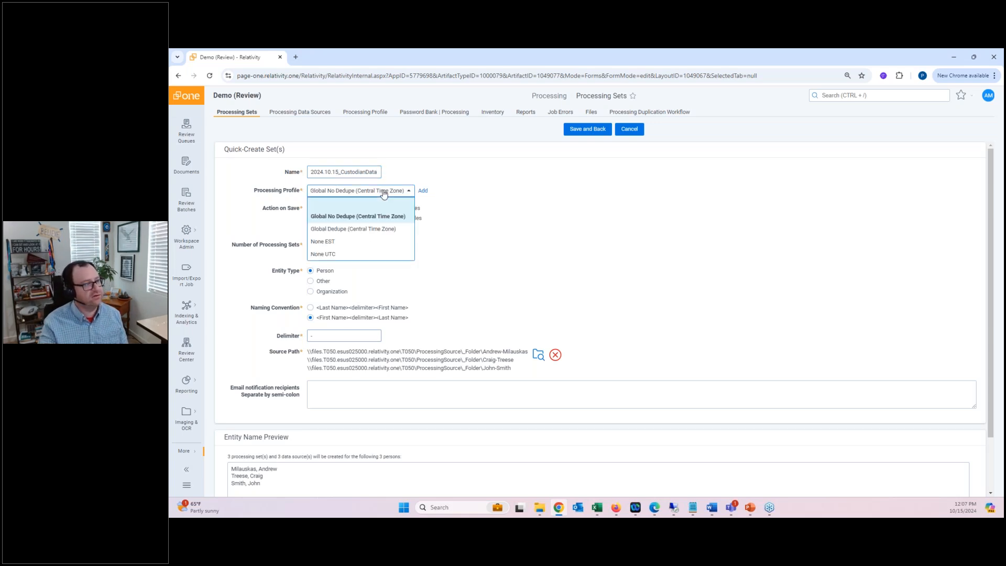
click(369, 229)
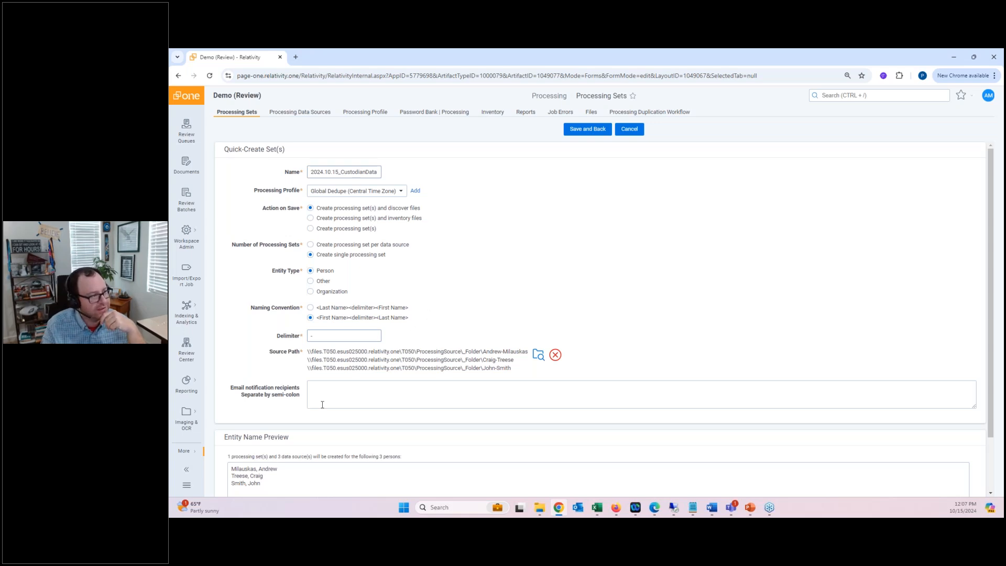
- Examine the Entity Name Preview to see which sets and data sources are planned and how the delimiter splits the folder names
scroll(296, 478, down, 2)
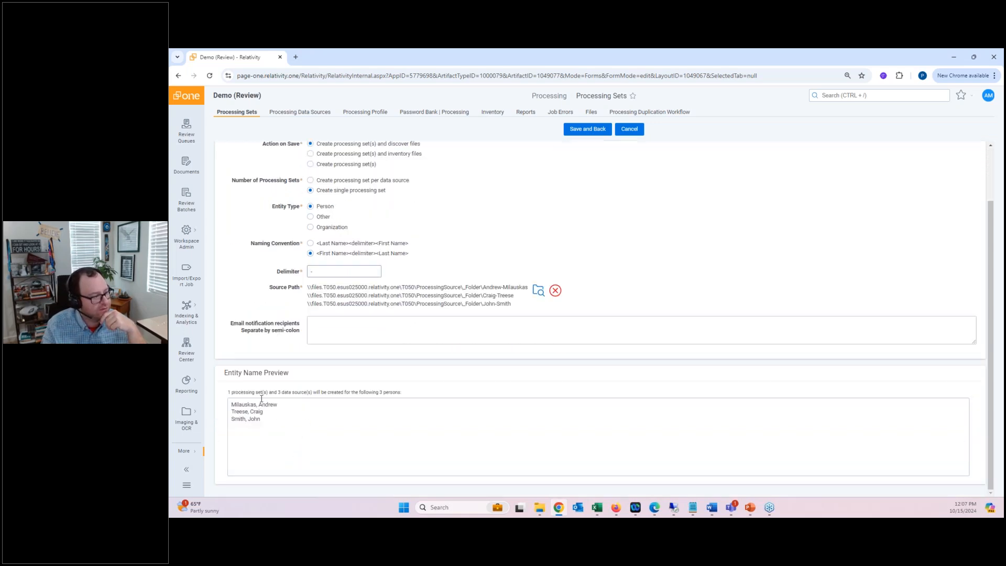
drag(227, 394, 401, 393)
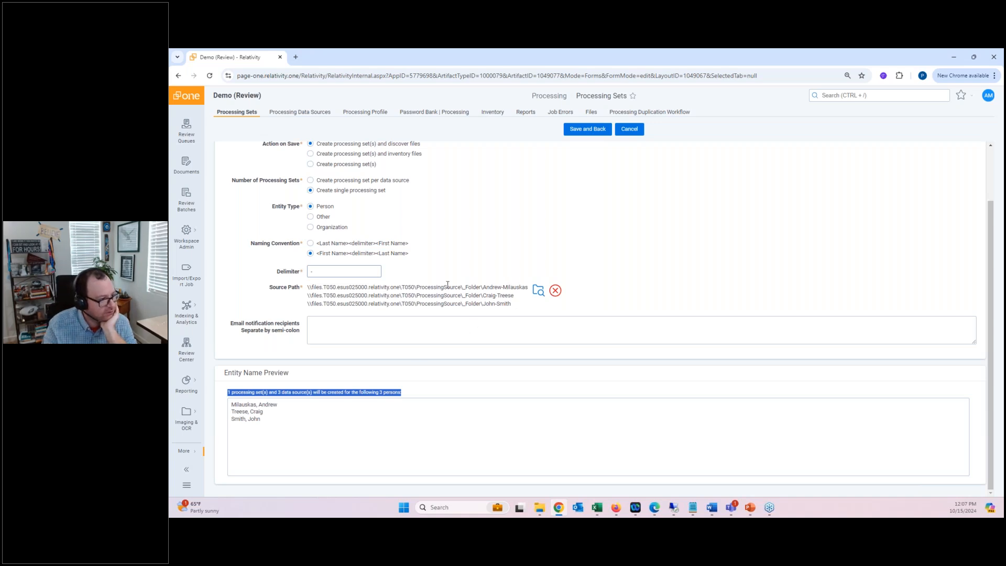
double_click(311, 271)
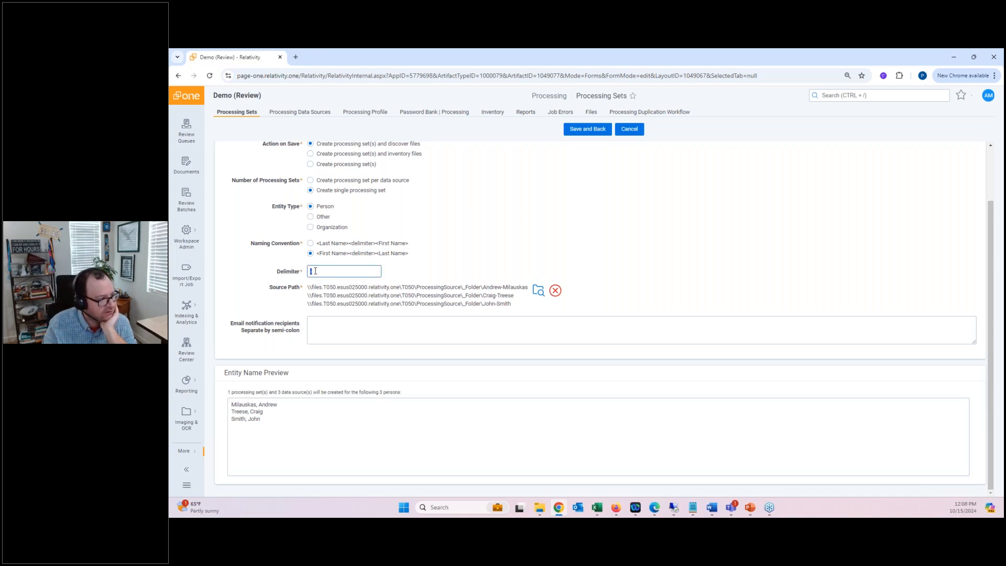
drag(288, 406, 220, 408)
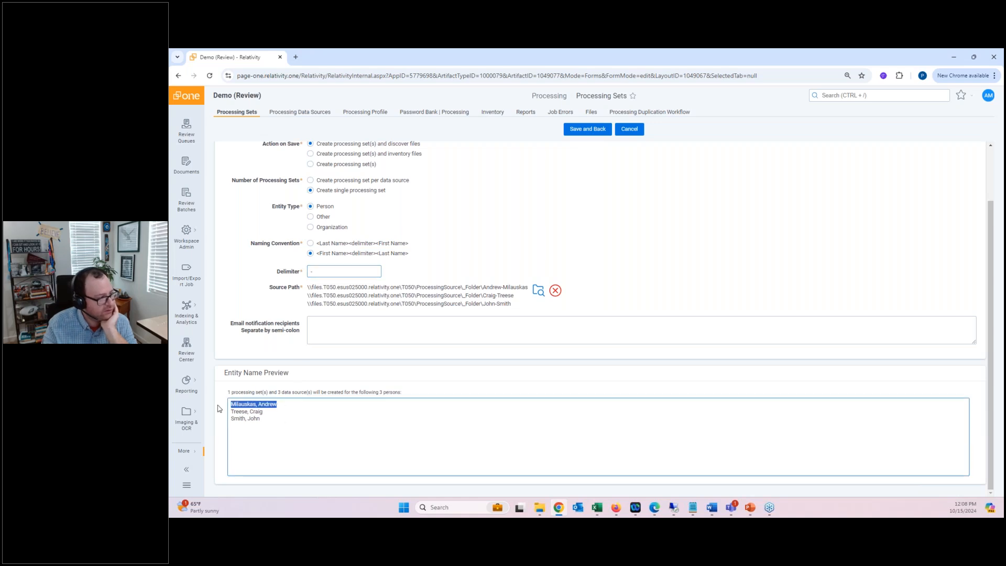
click(275, 419)
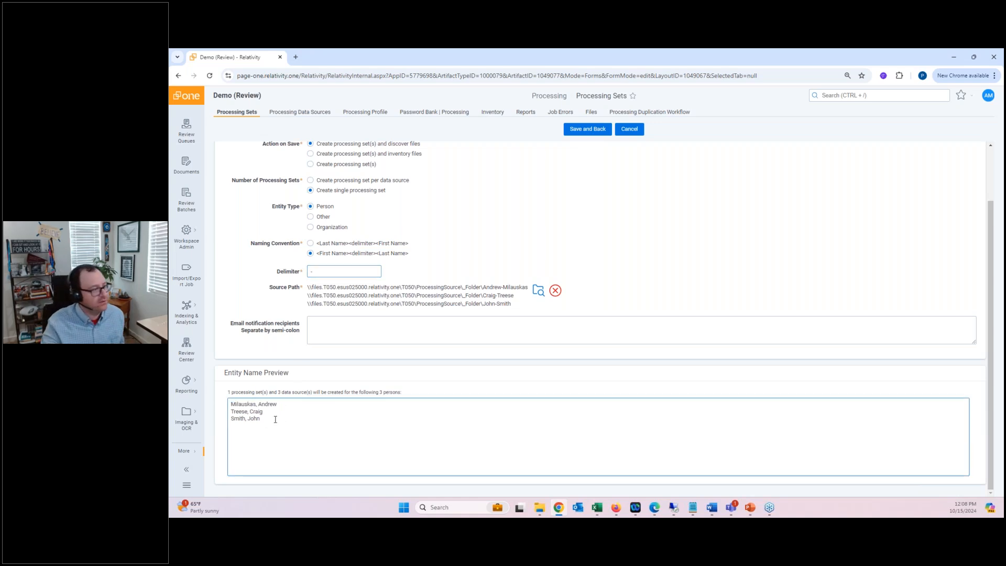
drag(275, 420, 233, 404)
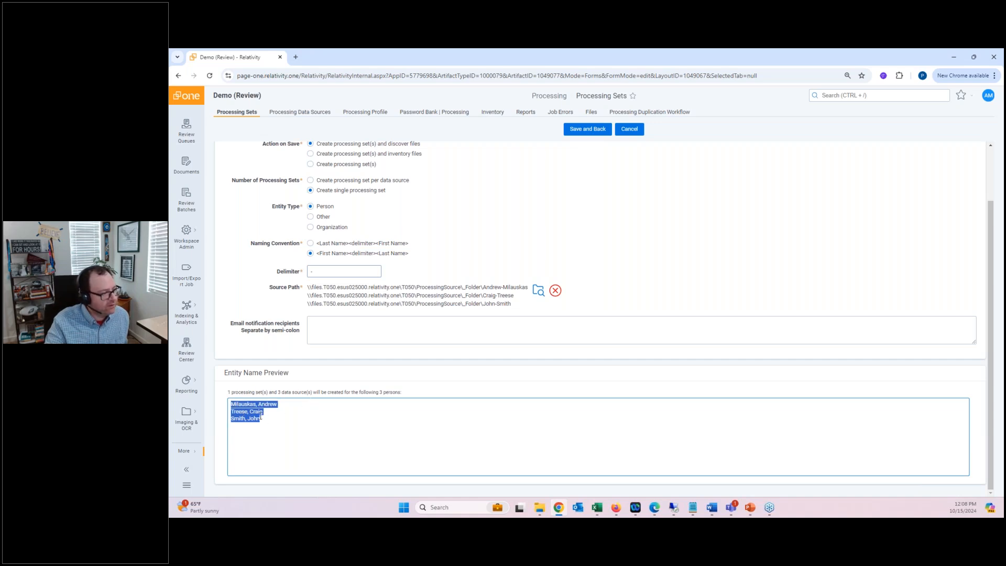
click(260, 417)
- Try the Other entity type, check how the preview lists the entity names, and return the entity type to Person
click(310, 217)
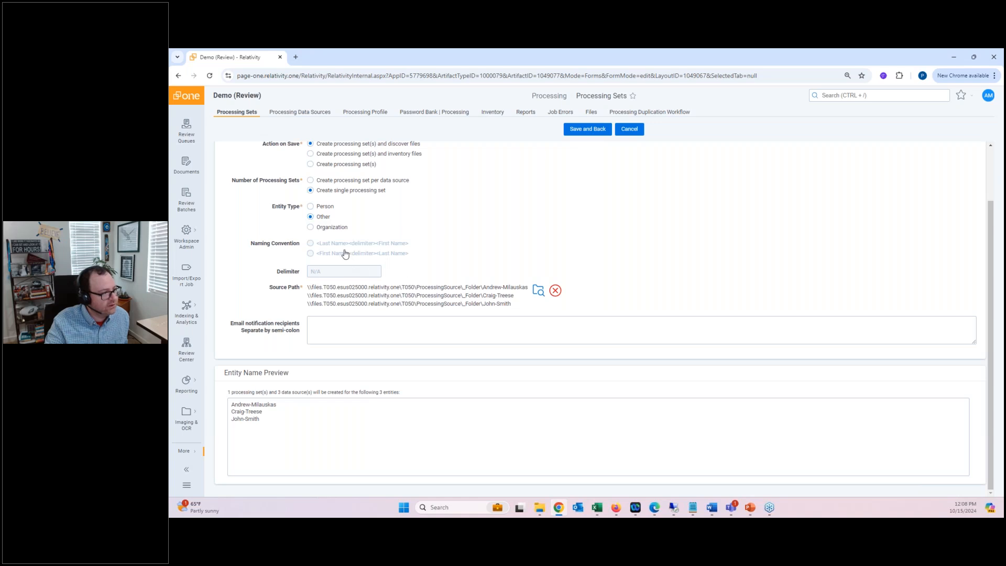
click(252, 404)
triple_click(252, 404)
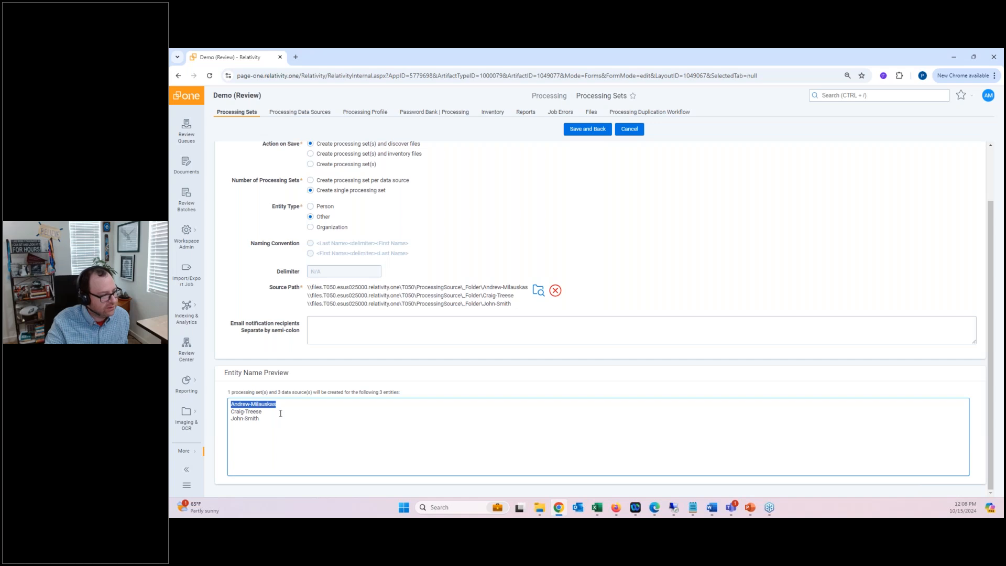
triple_click(247, 412)
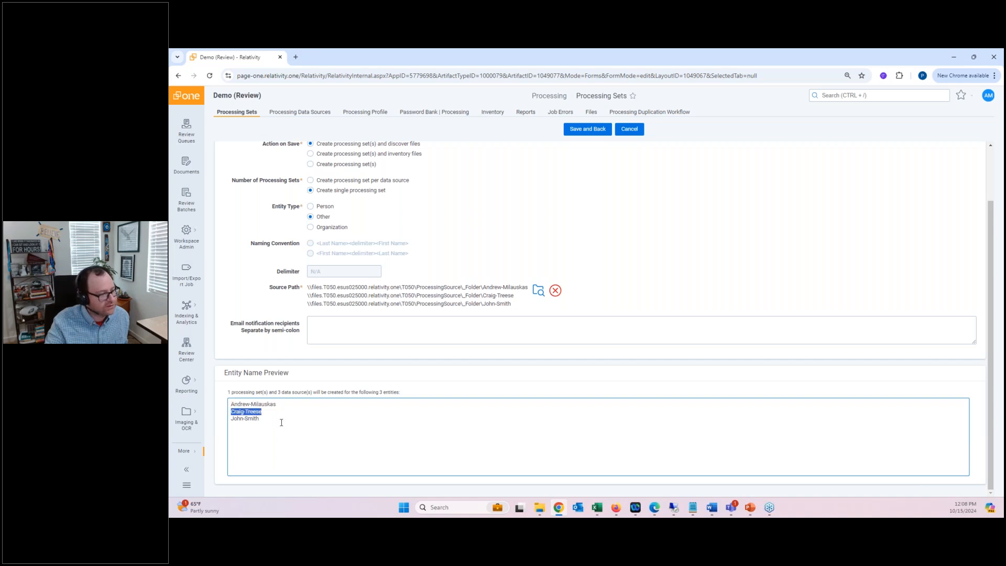
click(333, 232)
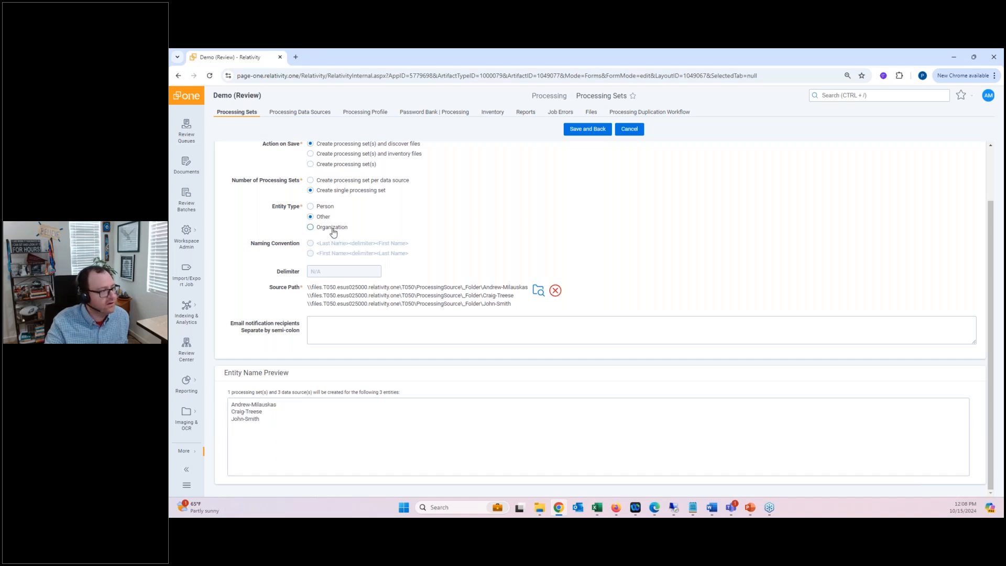
click(323, 207)
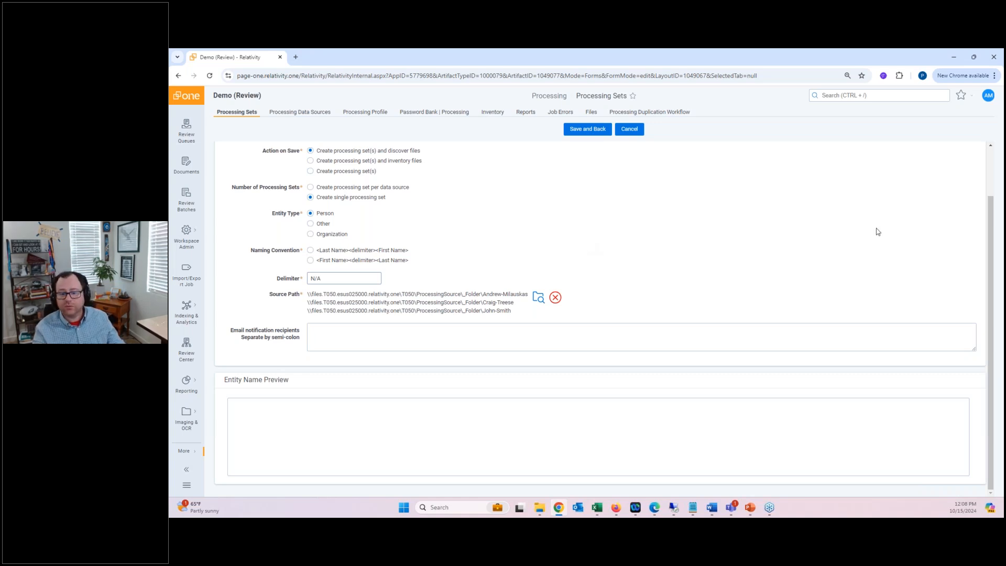
- Switch to the PowerPoint slide show and advance from the thank-you slide to the presenter's contact slide
key(alt+Tab)
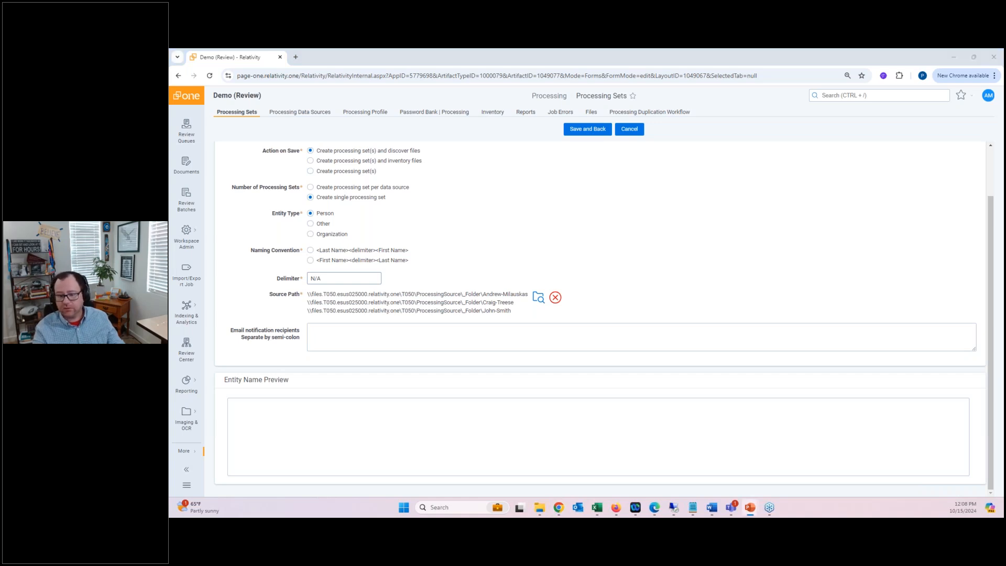
click(710, 303)
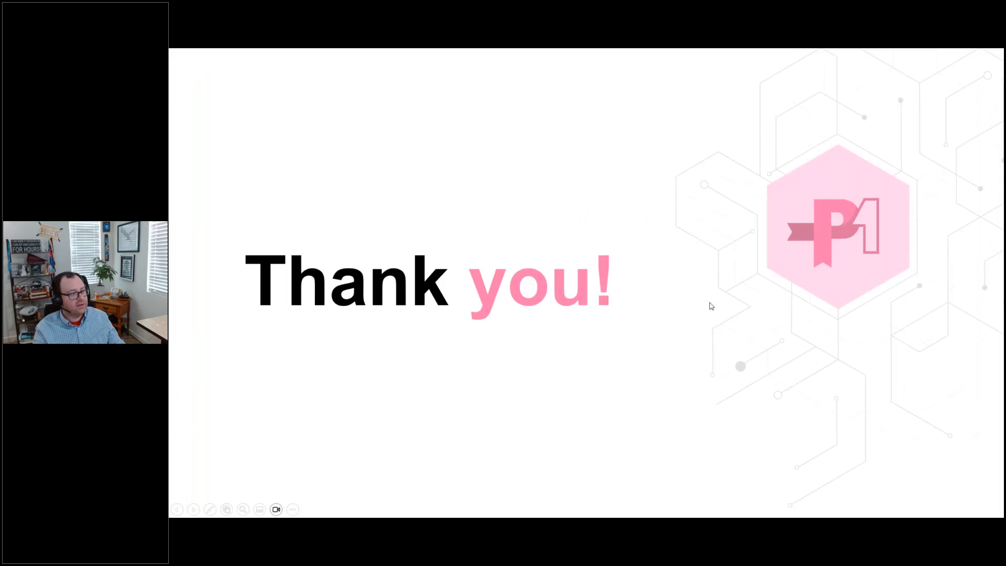
click(711, 306)
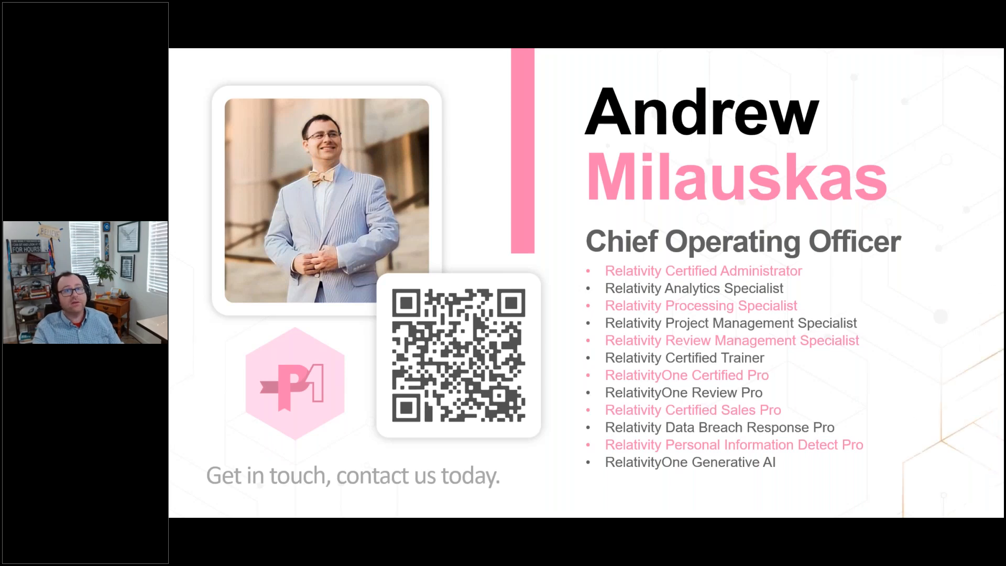
- Return to the Relativity quick-create form, choose one processing set per data source, and set the delimiter to "-"
key(alt+Tab)
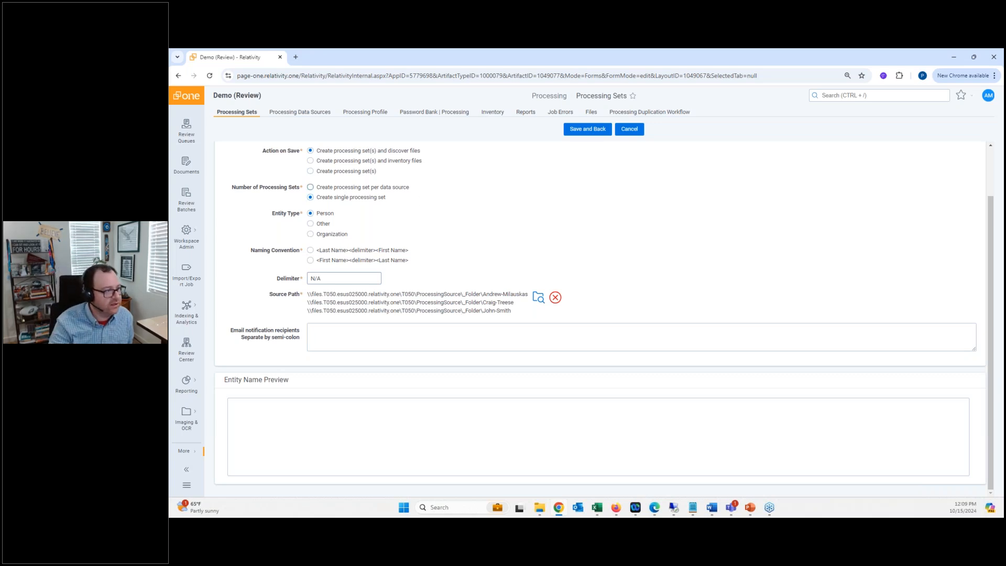
click(330, 340)
drag(330, 279, 311, 275)
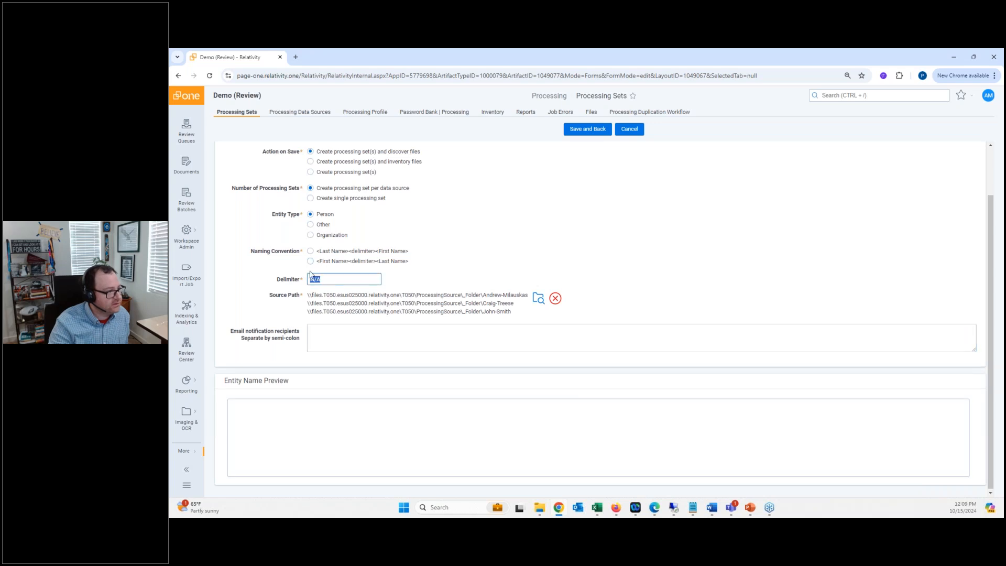
text(-)
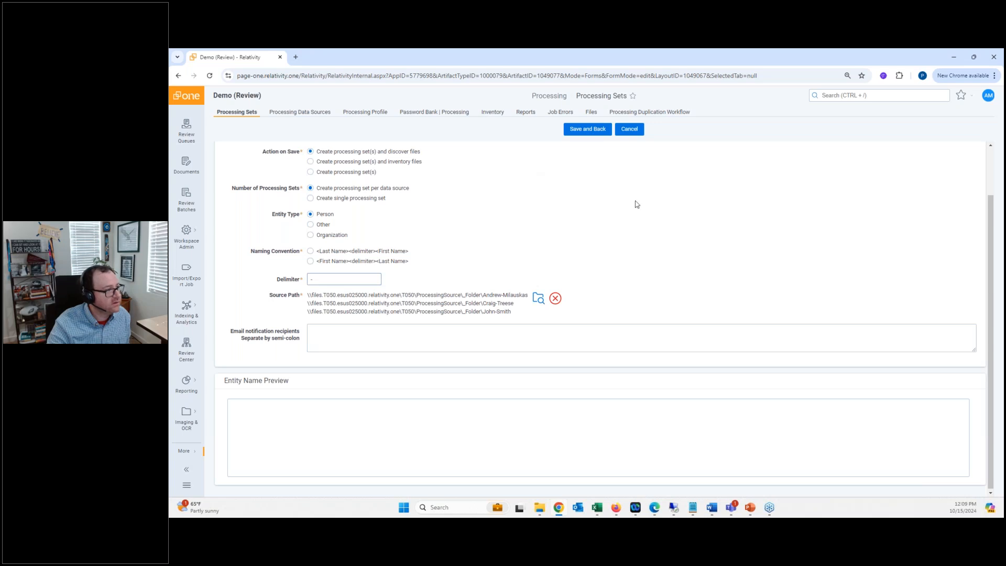
scroll(971, 175, up, 2)
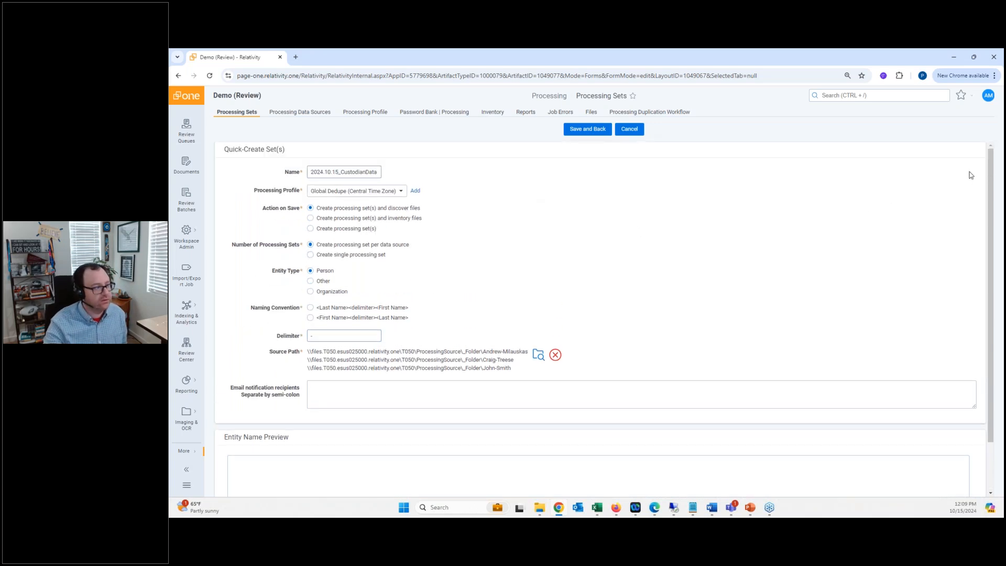